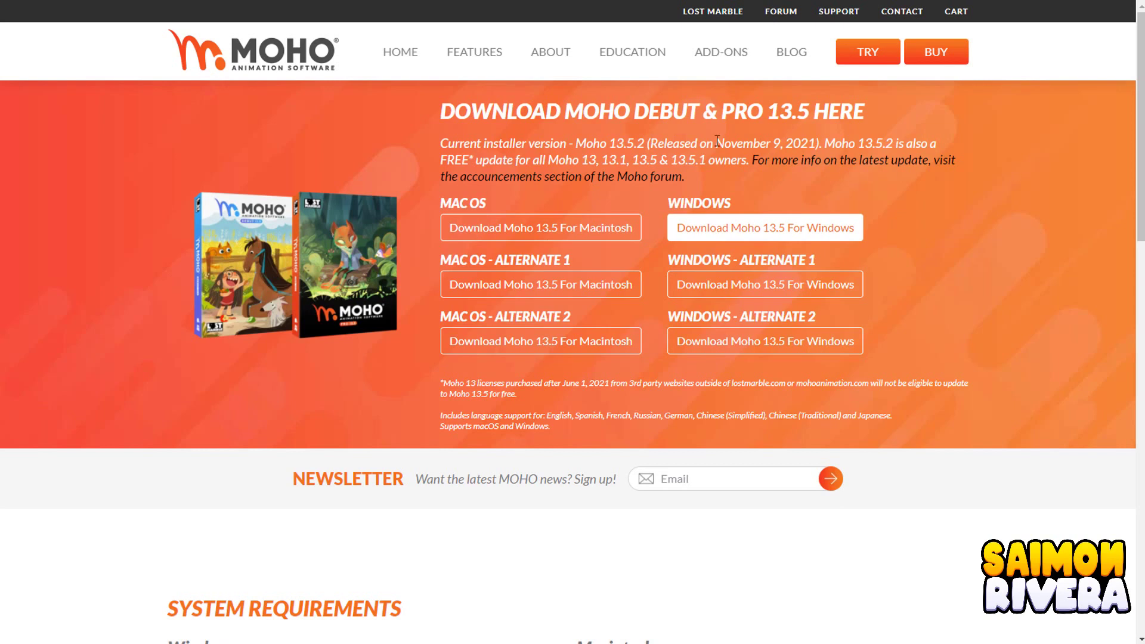
Note the November 9, 2021 release date, then cancel re-downloading the already-saved Moho1352_Win installer
{"action": "left_click_drag", "start_coordinate": [649, 143], "coordinate": [808, 144]}
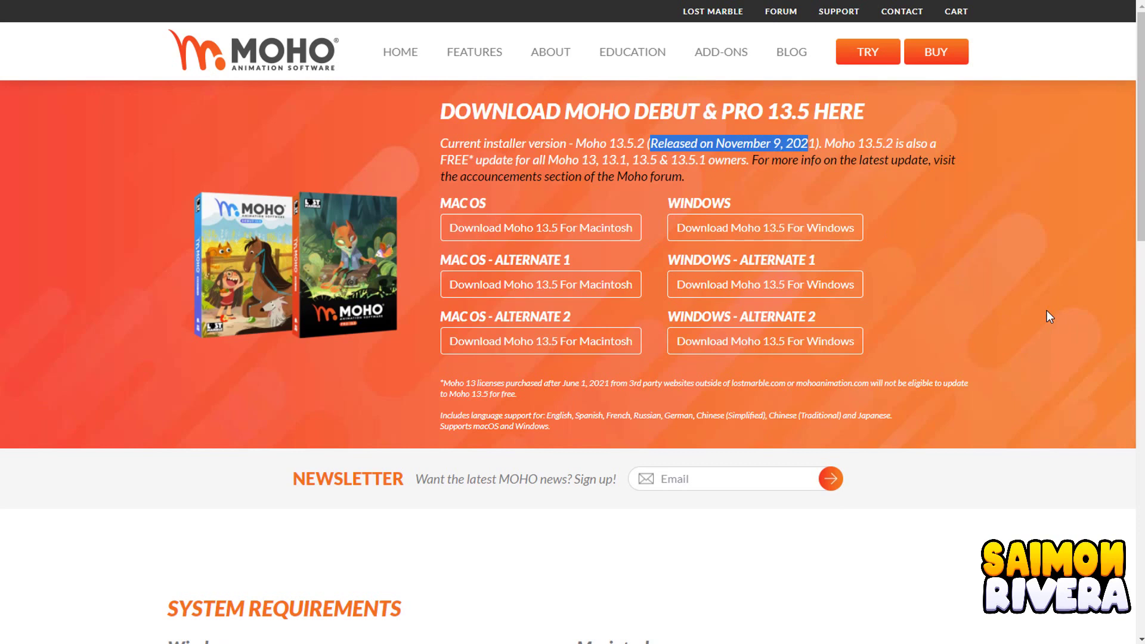
{"action": "left_click", "coordinate": [994, 249]}
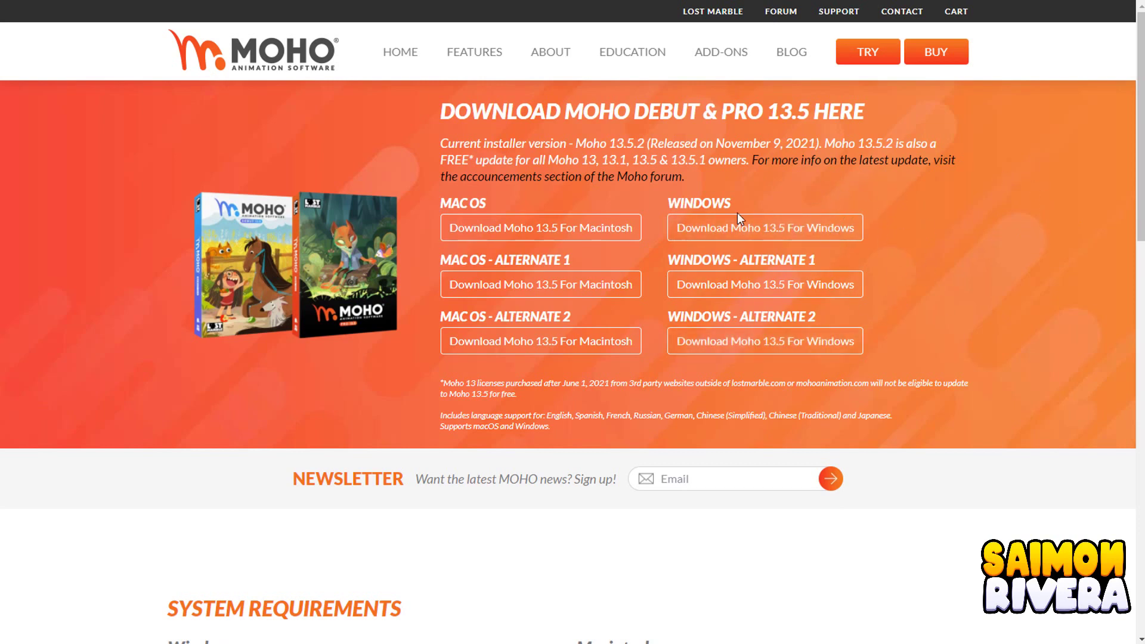
{"action": "left_click", "coordinate": [854, 234]}
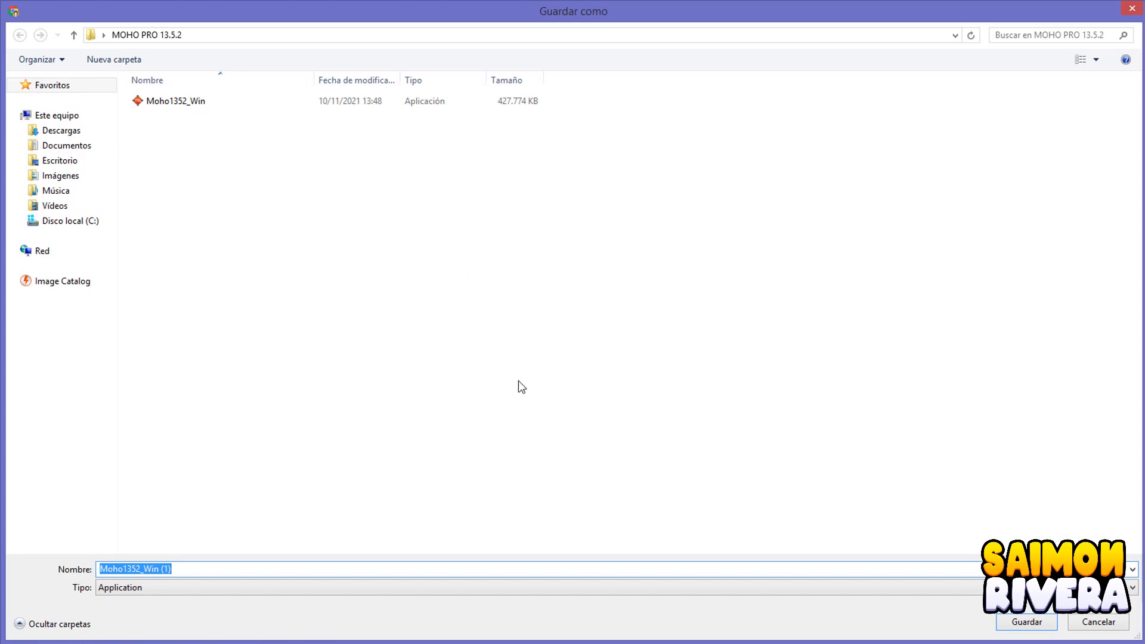
{"action": "left_click", "coordinate": [185, 102]}
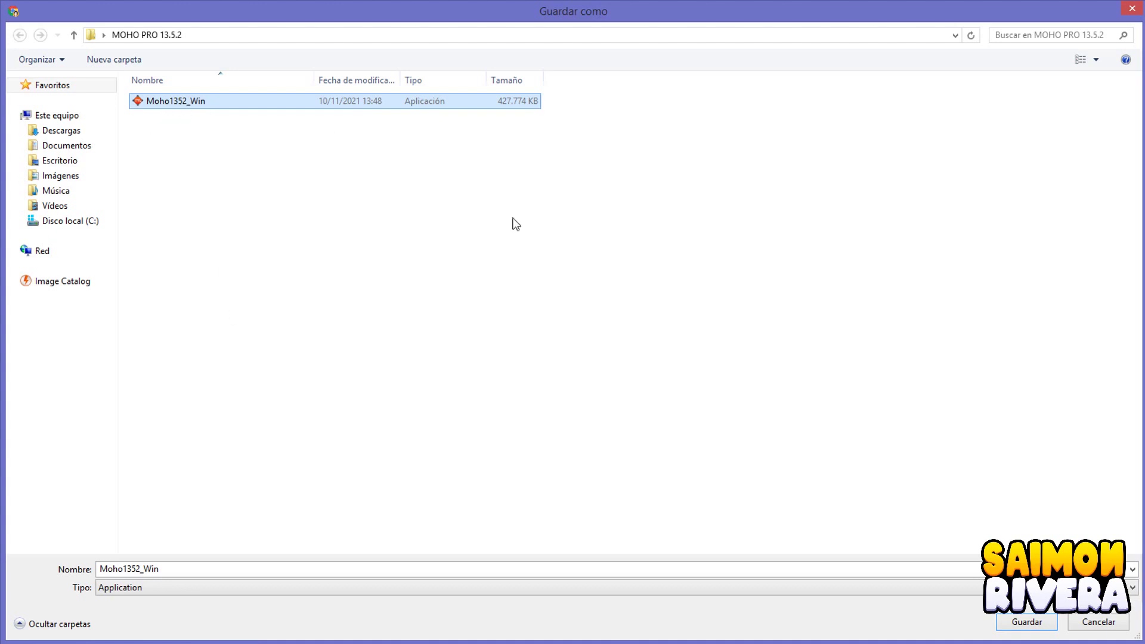
{"action": "left_click", "coordinate": [1090, 622]}
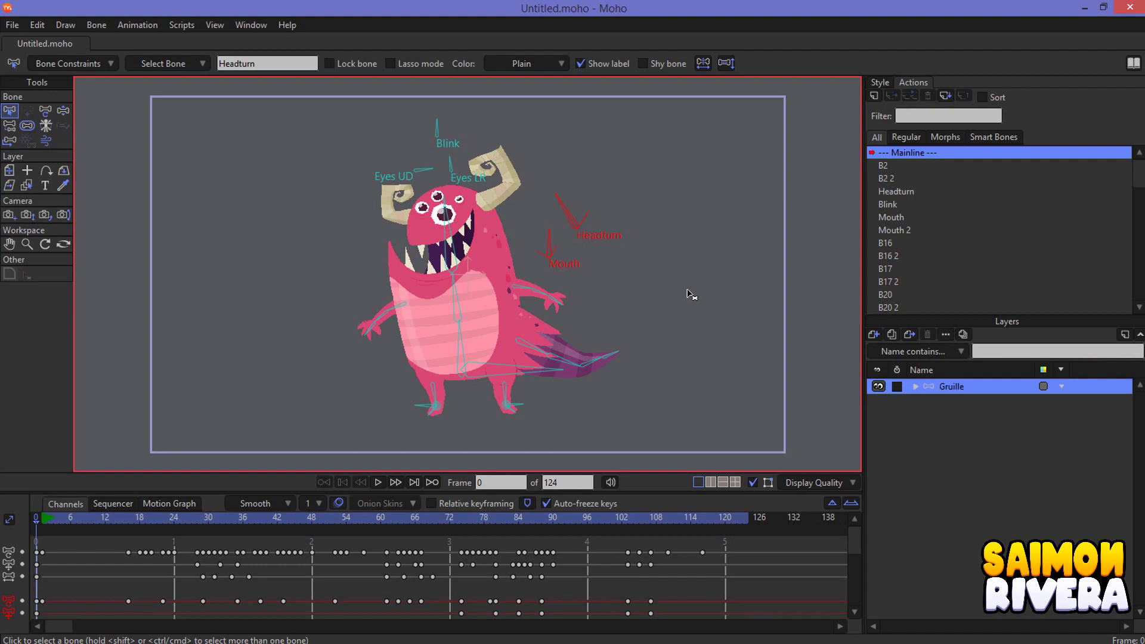
Check that Help > About Moho shows installed Version 13.5.1, then close it
{"action": "left_click_drag", "start_coordinate": [691, 294], "coordinate": [698, 294]}
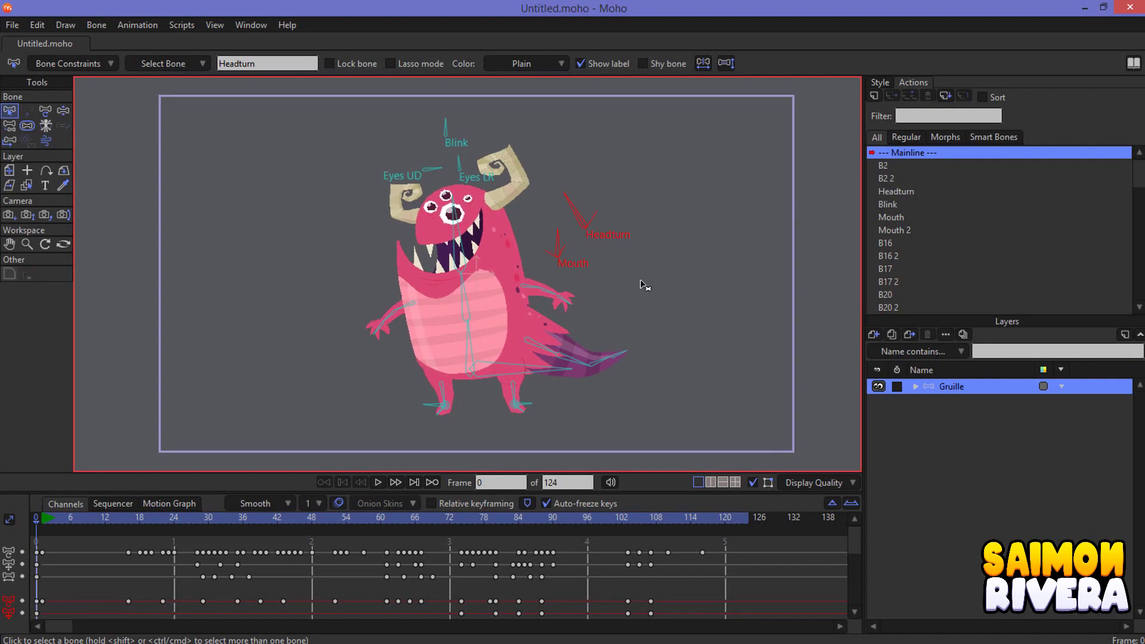
{"action": "left_click", "coordinate": [288, 26]}
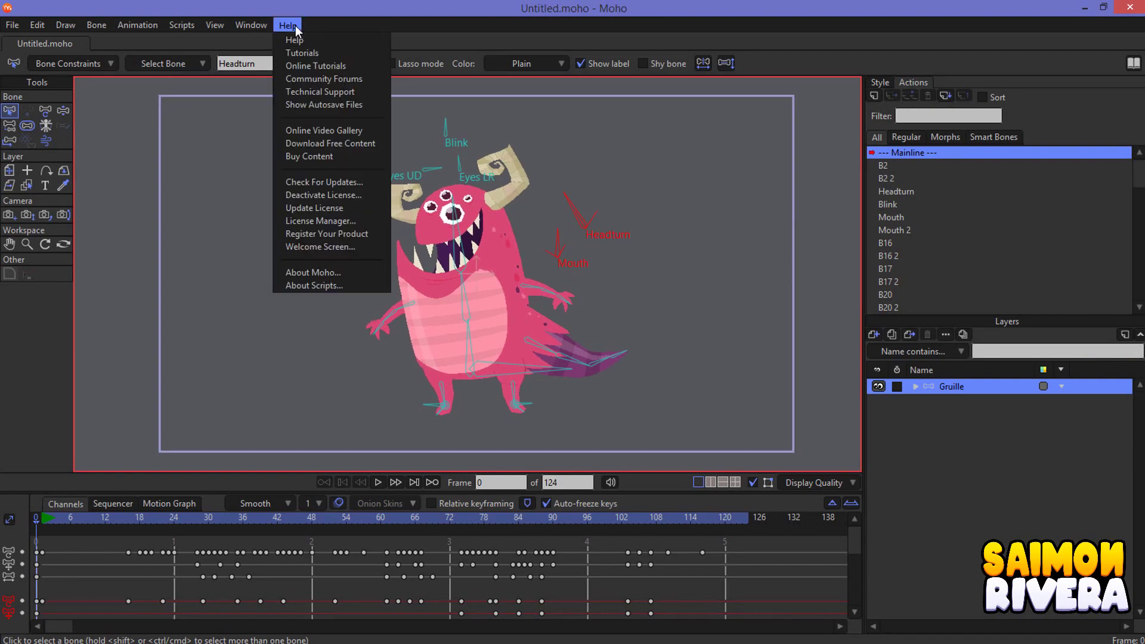
{"action": "left_click", "coordinate": [335, 272]}
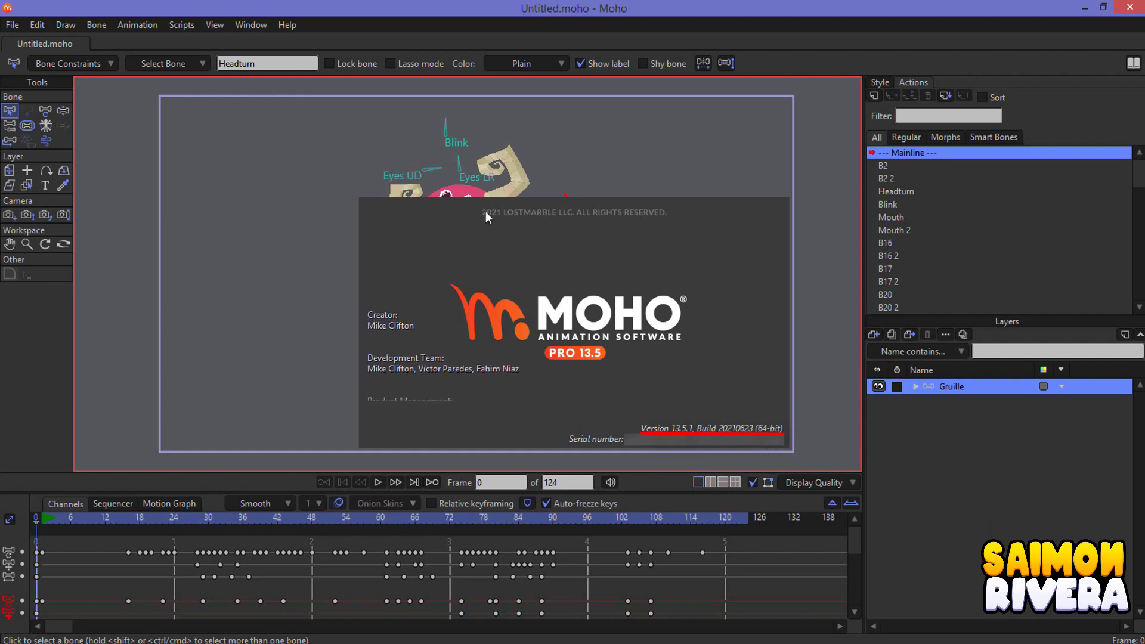
{"action": "left_click", "coordinate": [779, 325]}
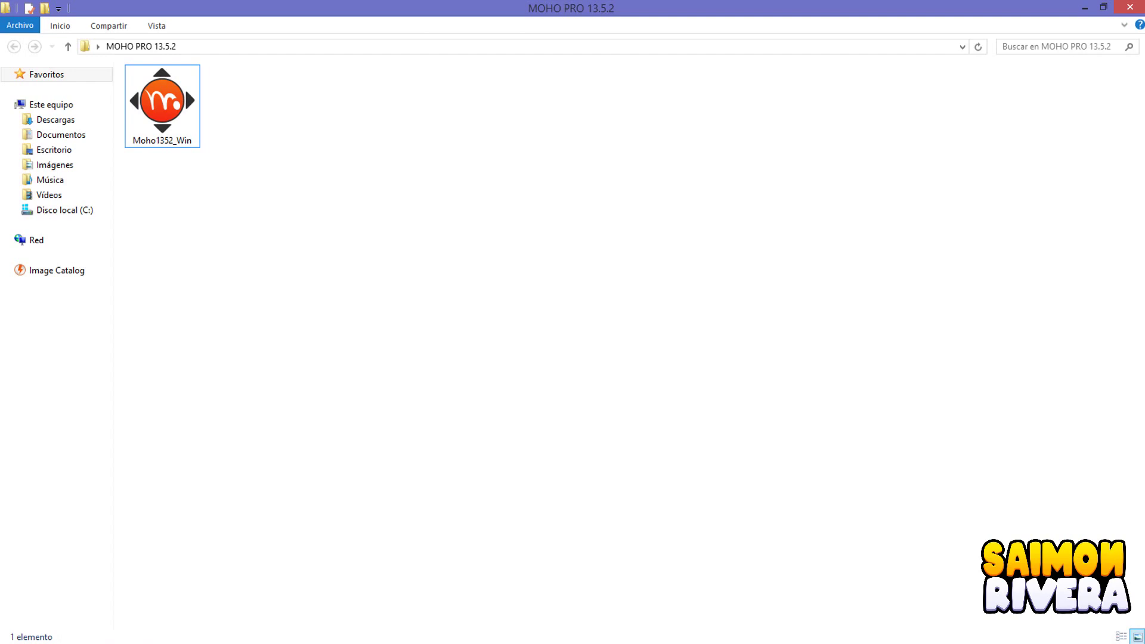
Run Moho1352_Win as administrator in Español and accept the license agreement
{"action": "right_click", "coordinate": [167, 95]}
{"action": "left_click", "coordinate": [226, 122]}
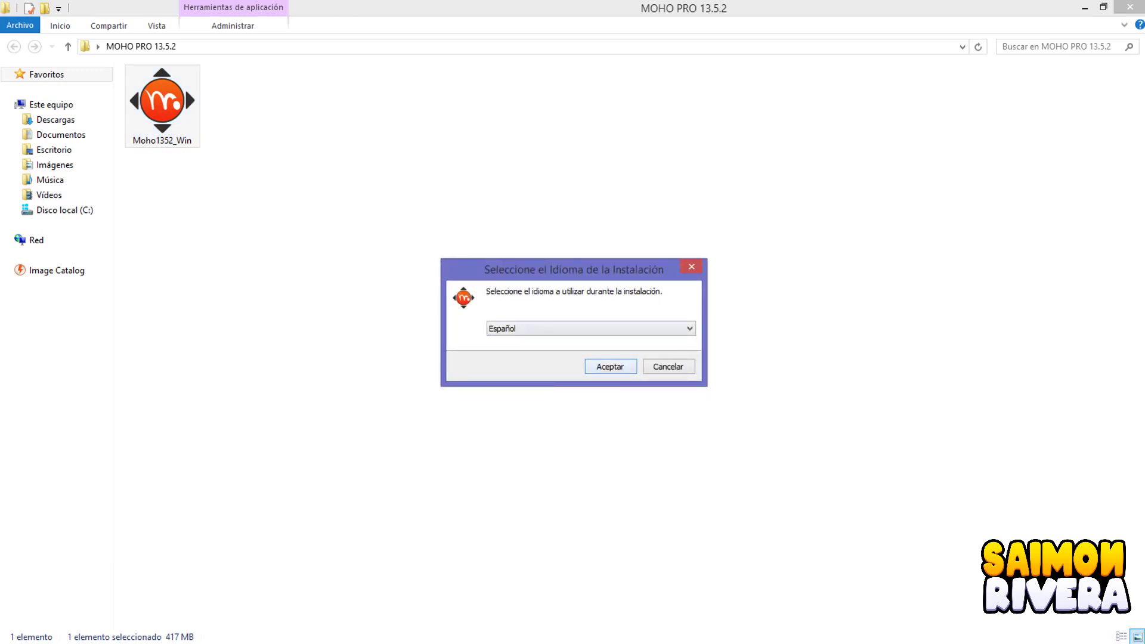
{"action": "key", "text": "Return"}
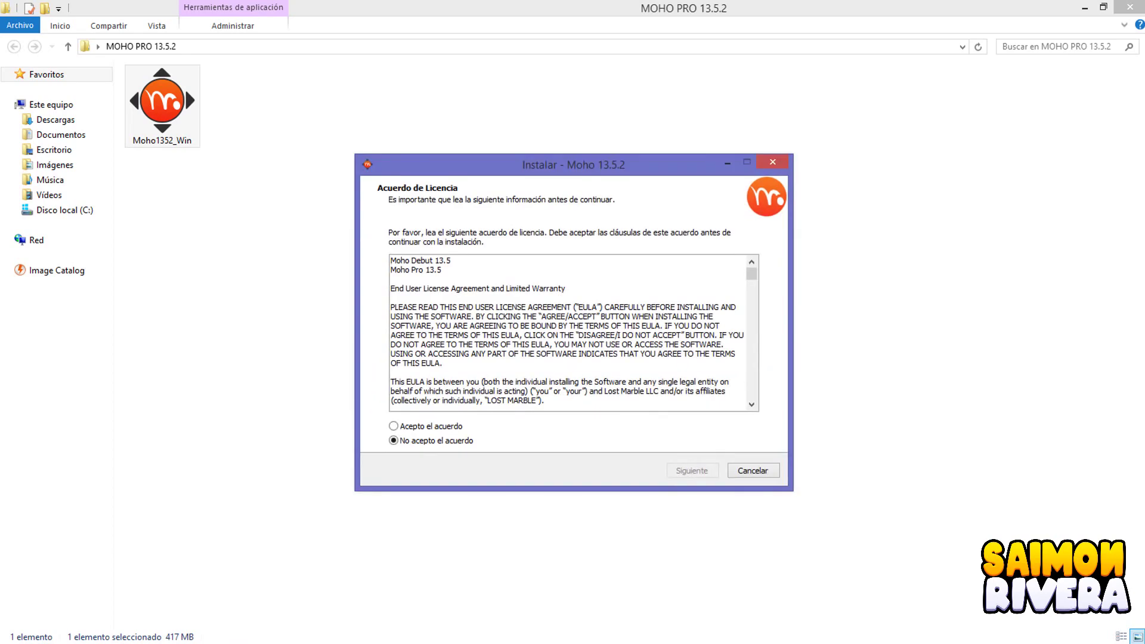
{"action": "left_click", "coordinate": [393, 425]}
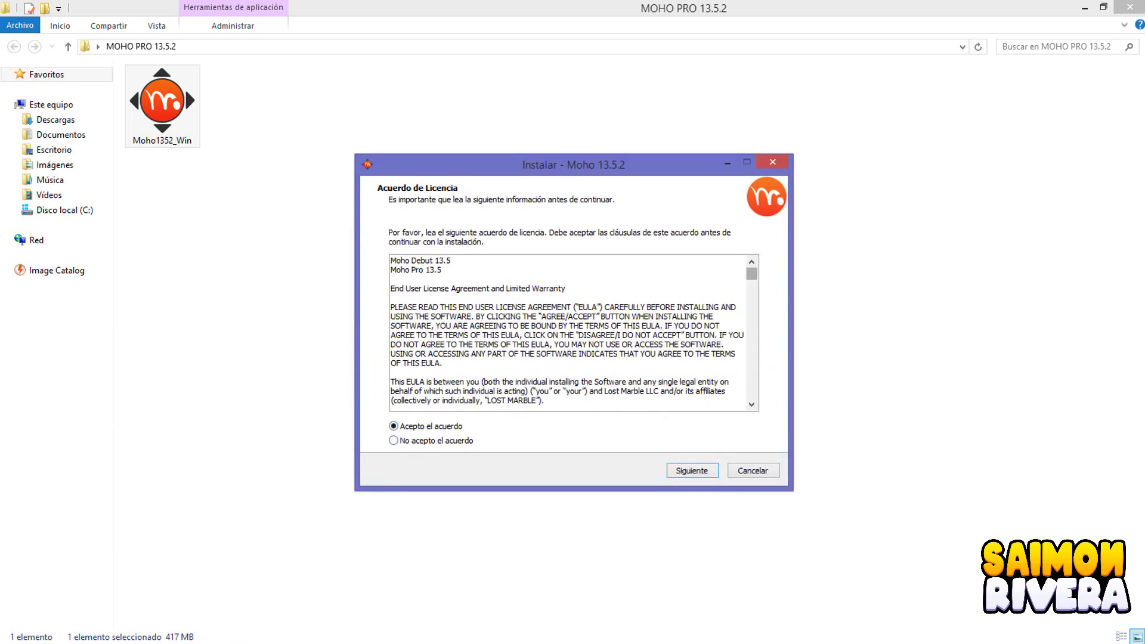
{"action": "left_click_drag", "start_coordinate": [751, 273], "coordinate": [752, 337]}
{"action": "key", "text": "Return"}
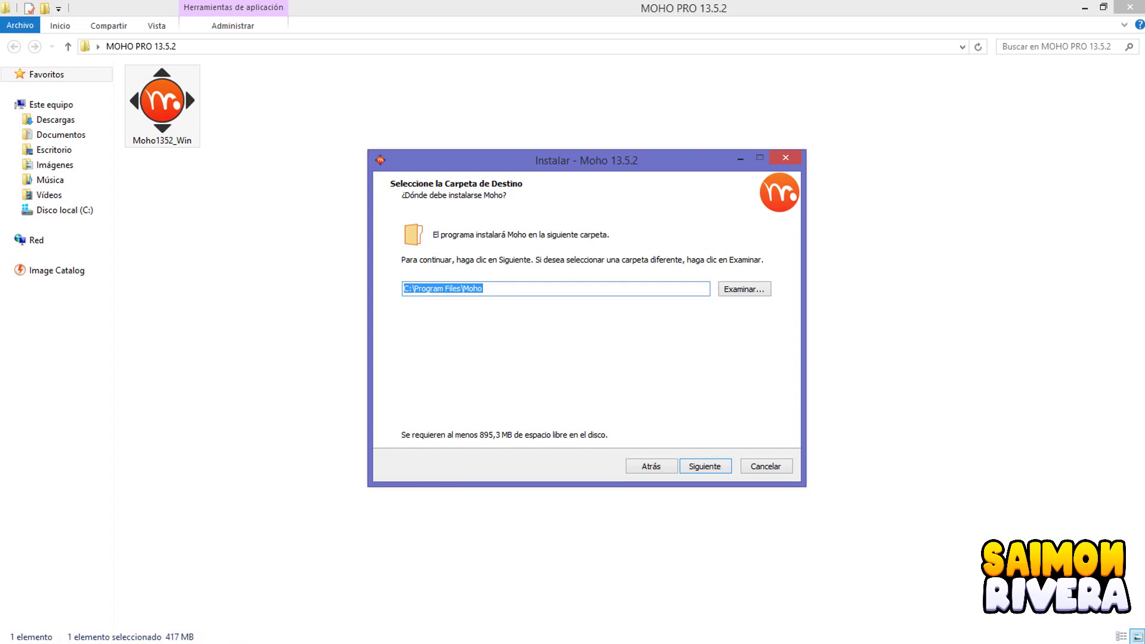
Install into C:\Program Files\Moho with a desktop shortcut and launch Moho on finish
{"action": "key", "text": "Return"}
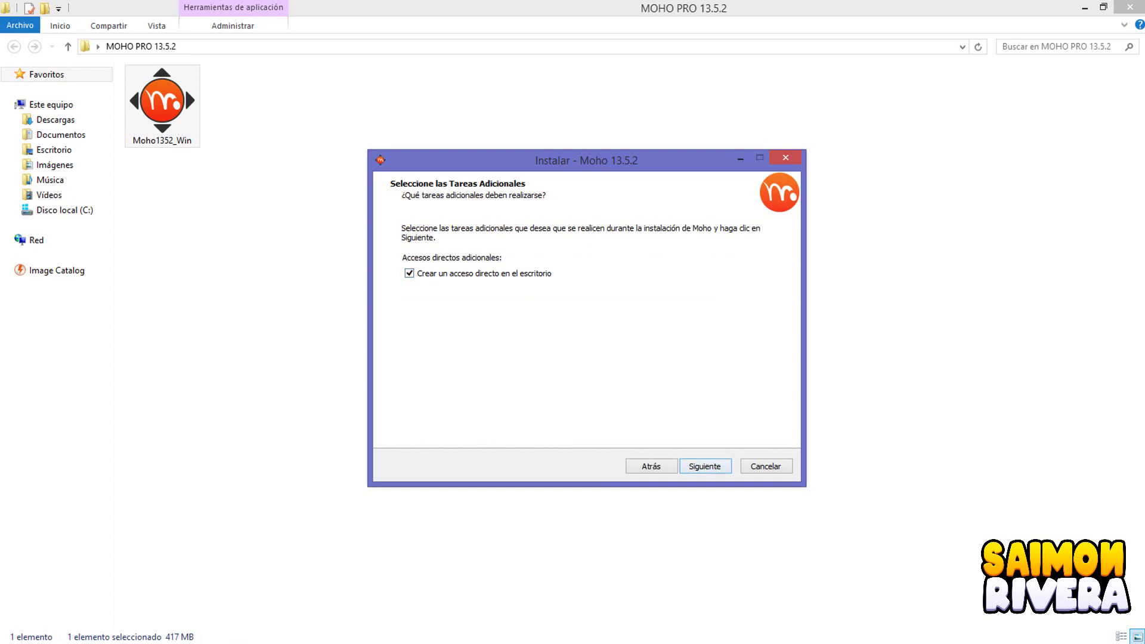
{"action": "key", "text": "Return"}
{"action": "key", "text": "Return"}
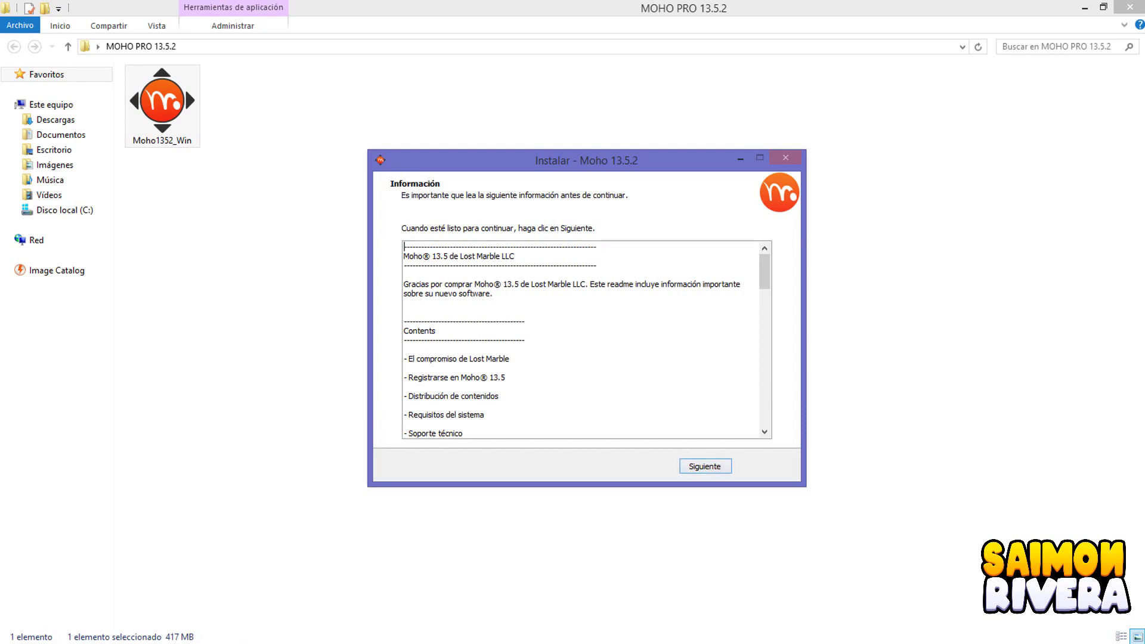
{"action": "key", "text": "Return"}
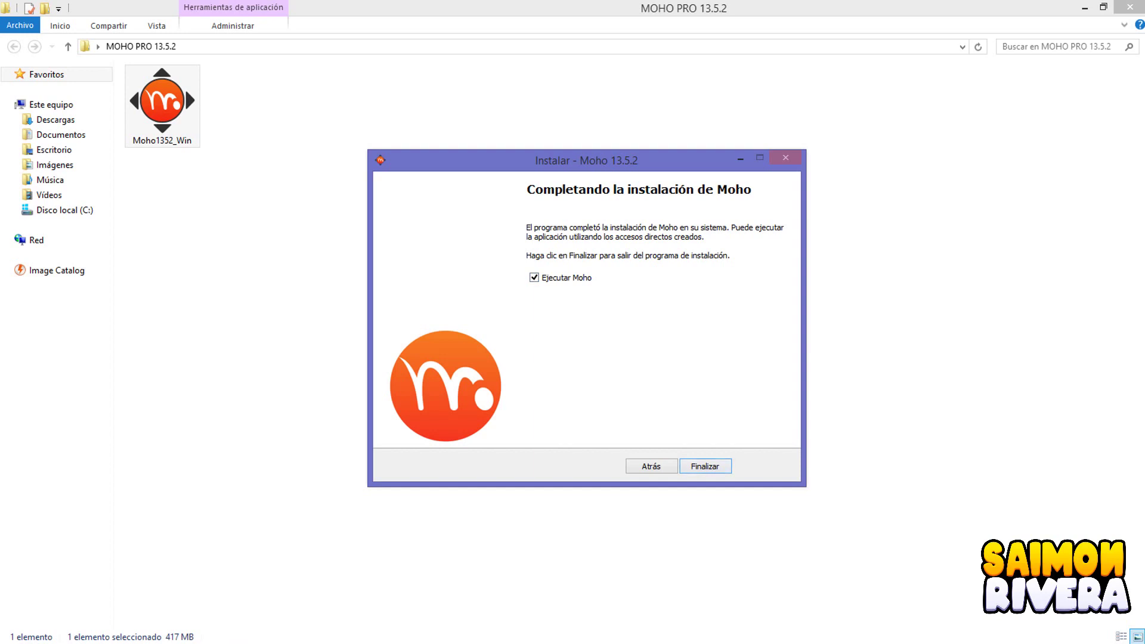
{"action": "key", "text": "Return"}
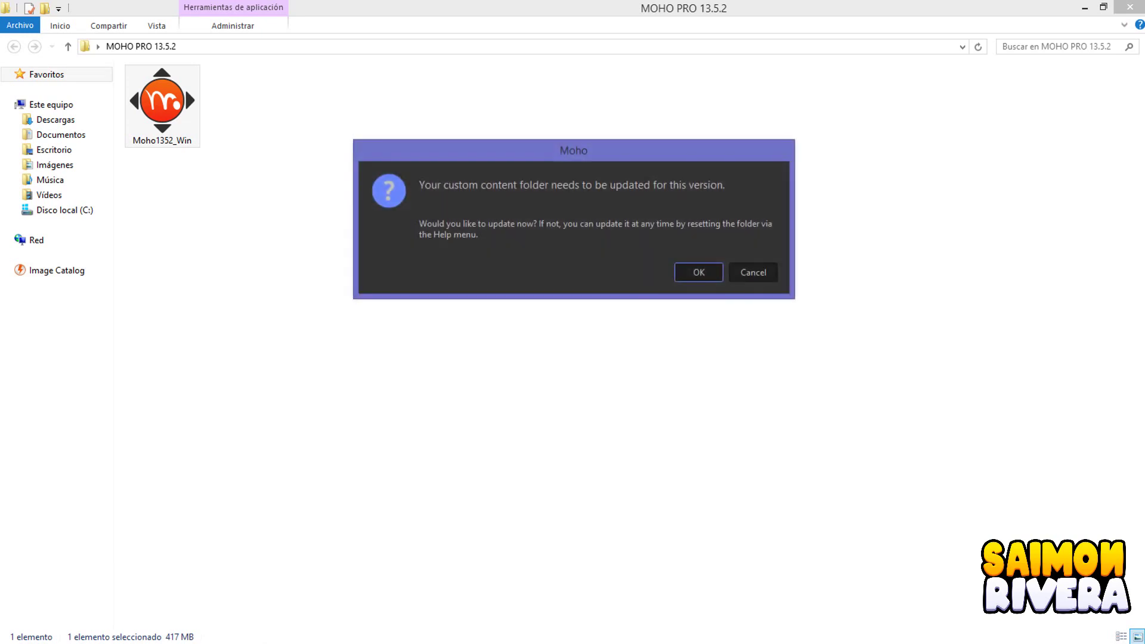
Accept the content folder update and confirm About Moho shows Version 13.5.2, build 20211109
{"action": "key", "text": "Return"}
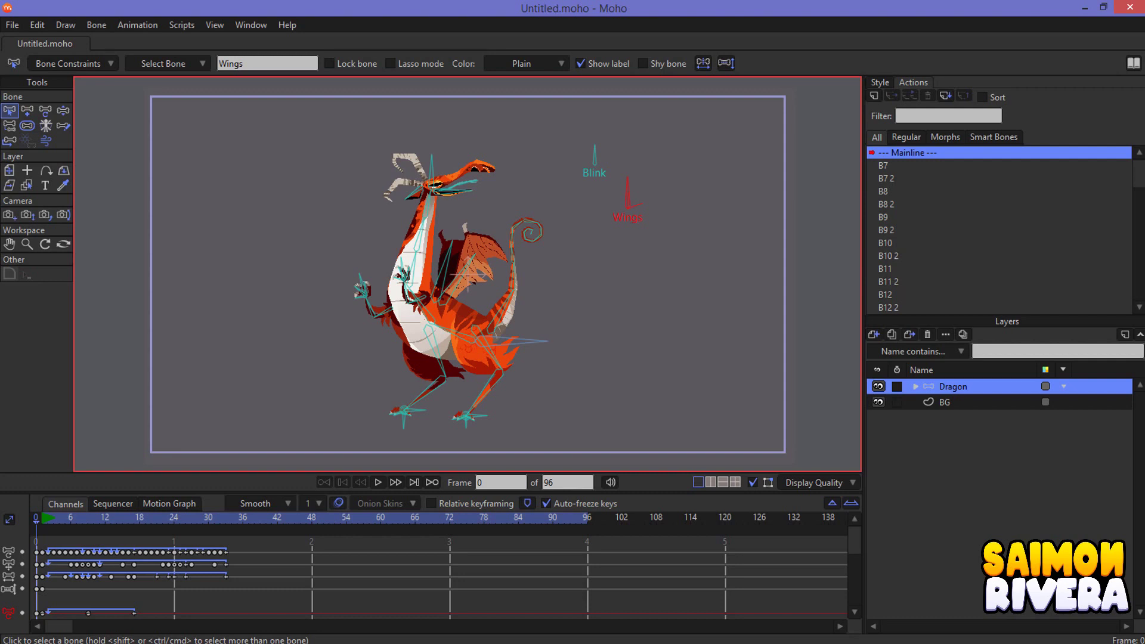
{"action": "key", "text": "alt+h"}
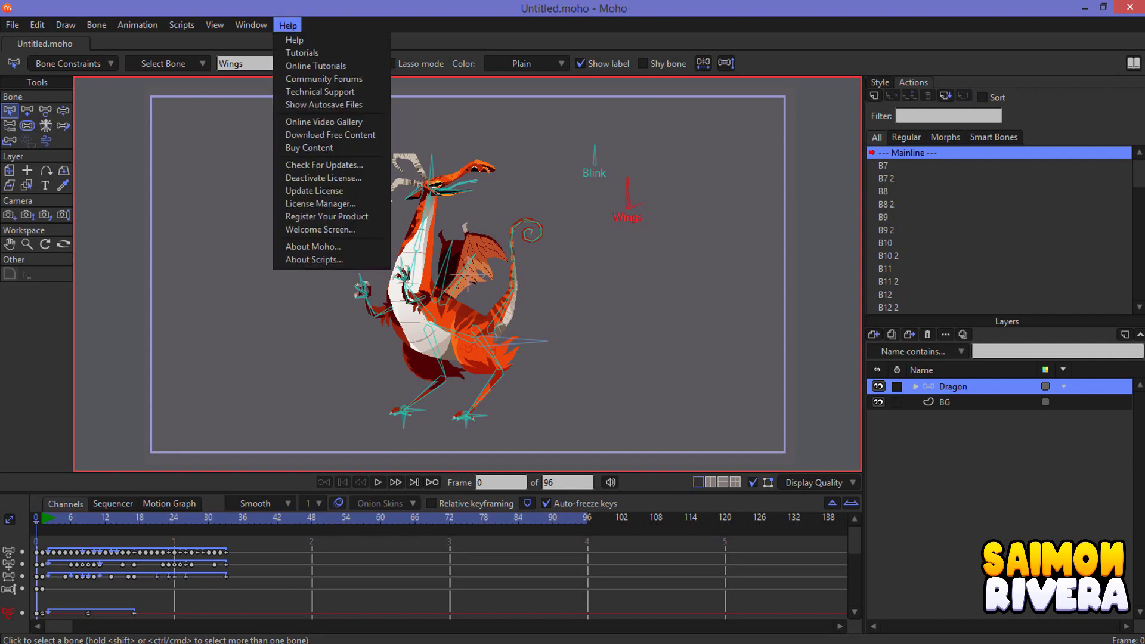
{"action": "key", "text": "Return"}
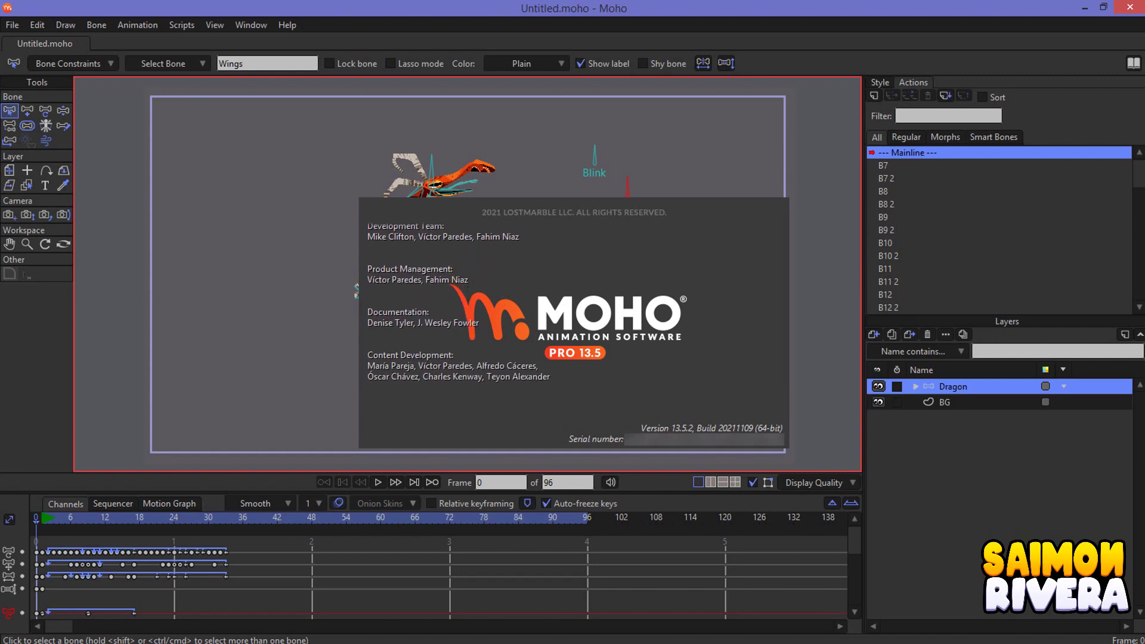
{"action": "key", "text": "Escape"}
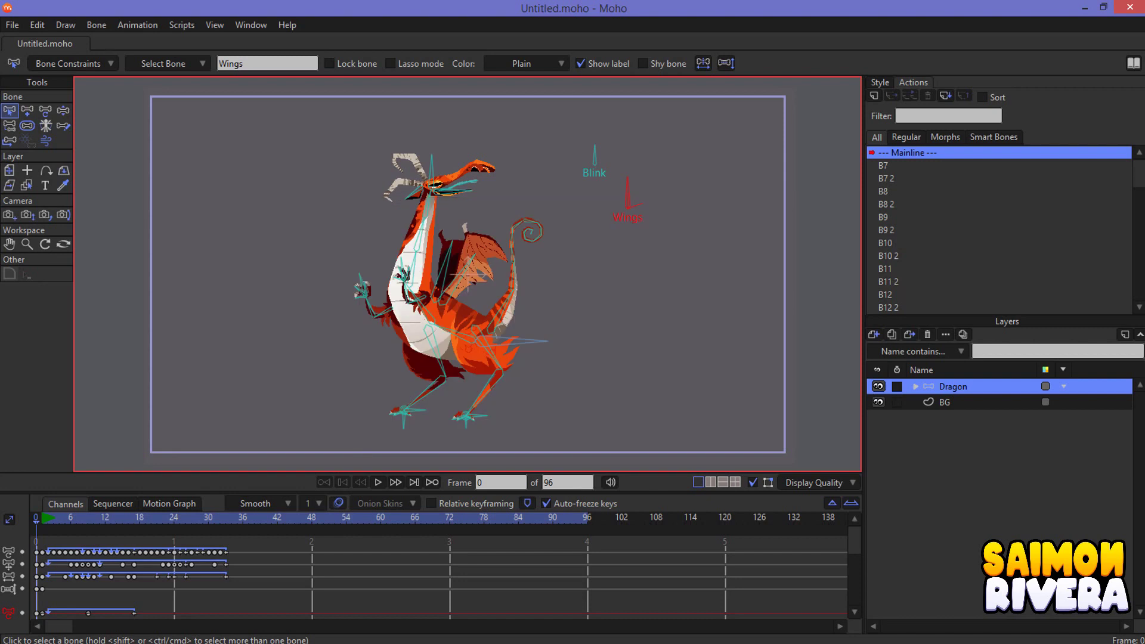